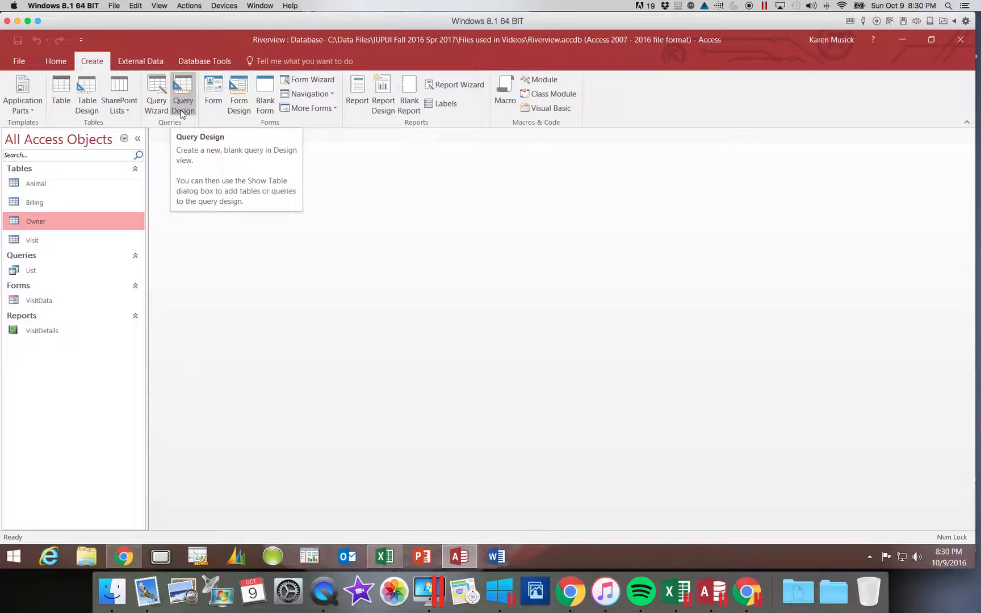
# Create a new query in Design view and add the Owner table to it
pyautogui.click(182, 113)
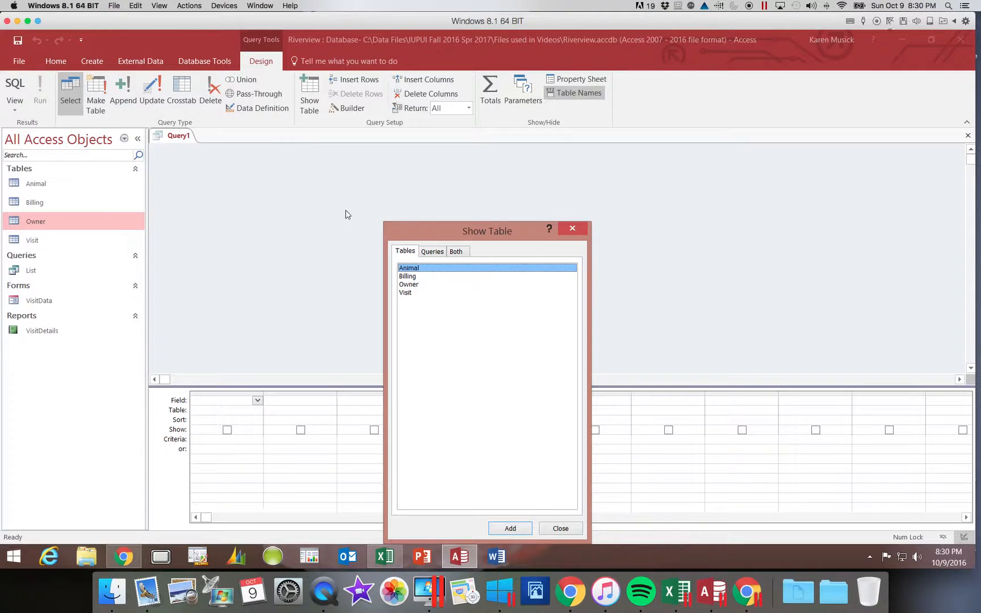
pyautogui.moveTo(439, 230); pyautogui.dragTo(433, 177)
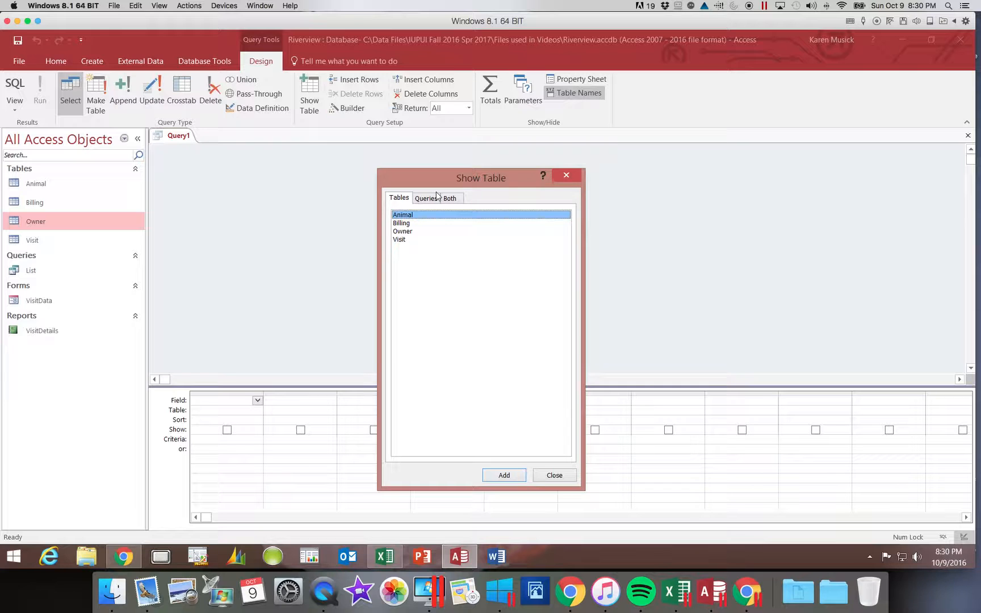
pyautogui.click(412, 231)
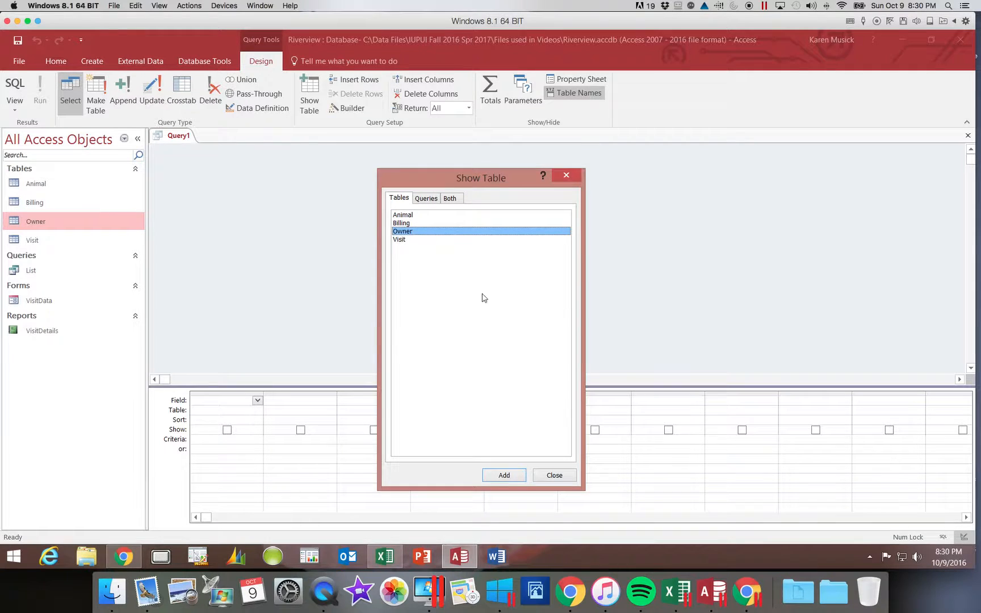
pyautogui.doubleClick(405, 233)
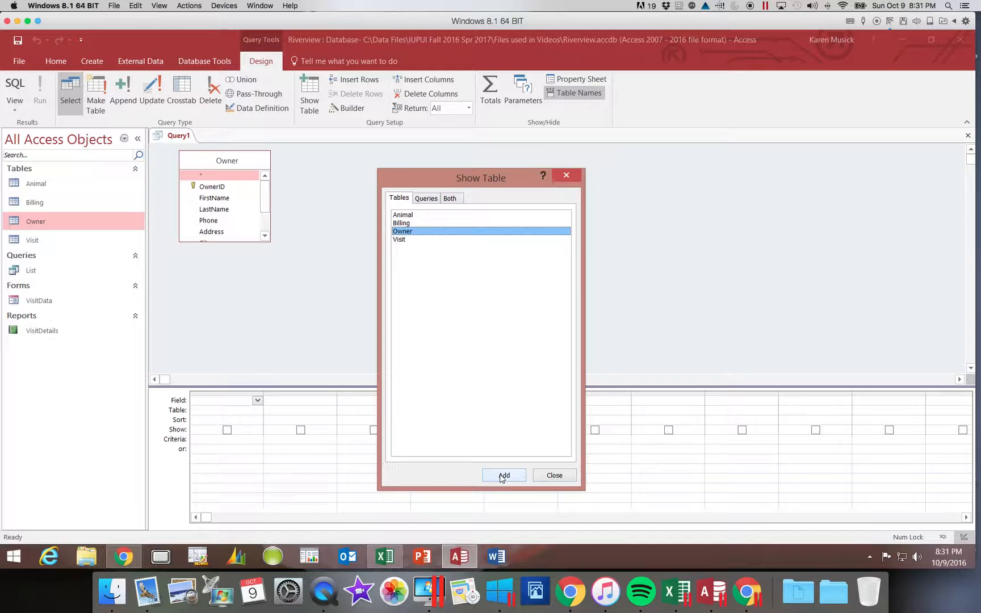
pyautogui.click(572, 179)
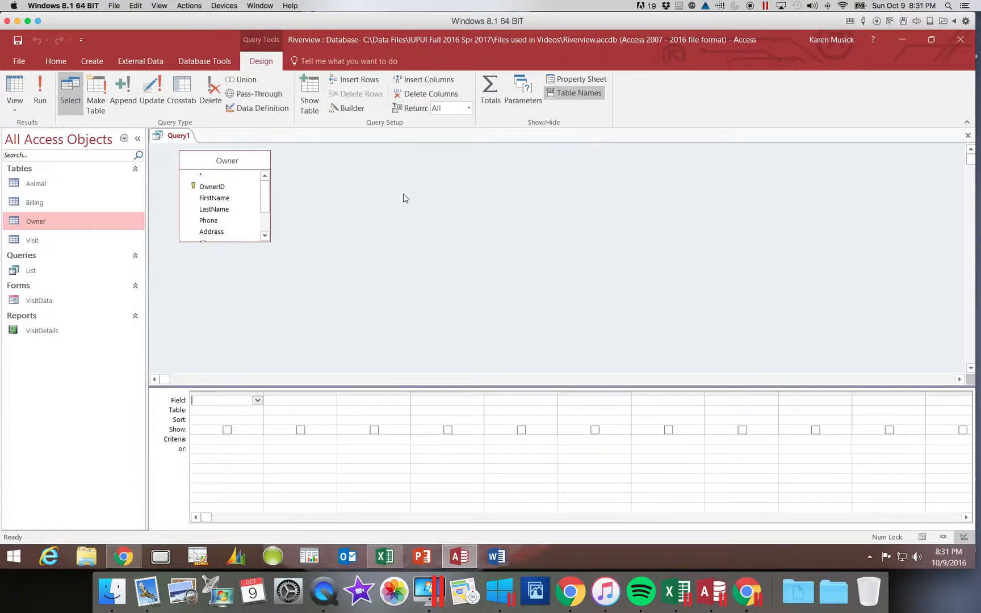
pyautogui.click(312, 105)
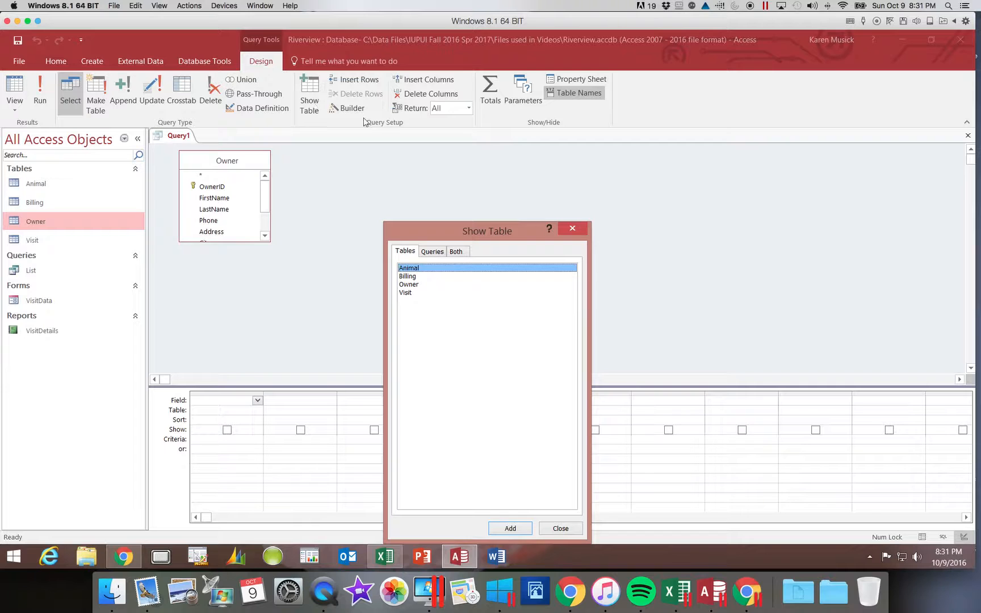
pyautogui.click(576, 231)
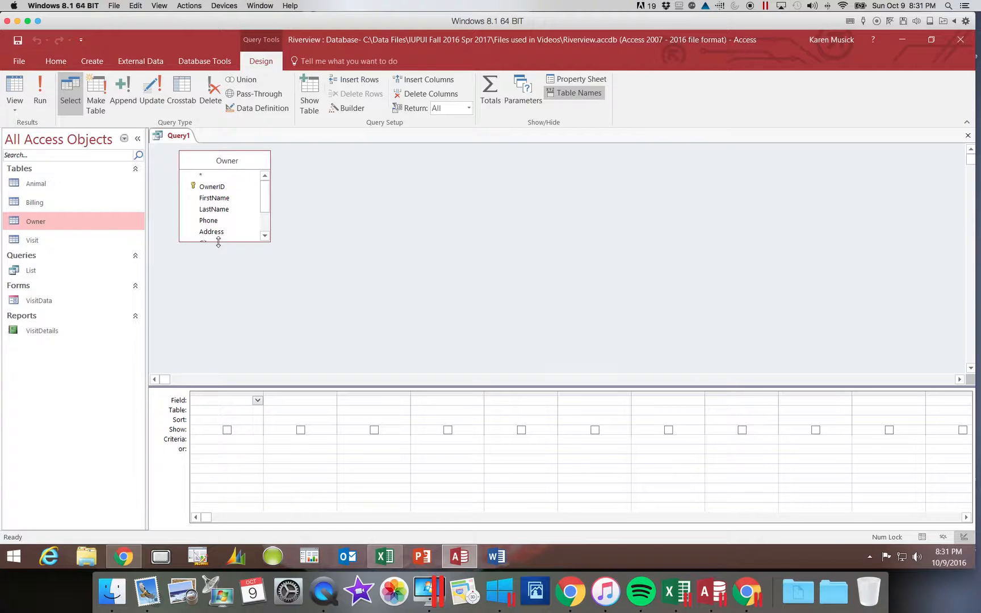
# Enlarge the Owner field list to show all its fields, and add LastName, FirstName, City and Email to the query in that order
pyautogui.moveTo(218, 242); pyautogui.dragTo(215, 295)
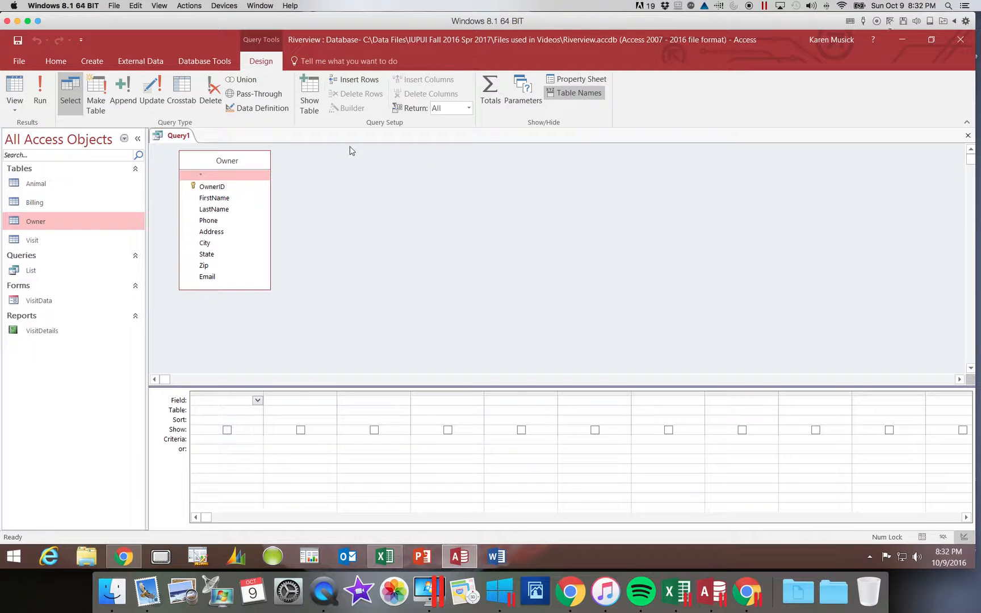
pyautogui.doubleClick(214, 208)
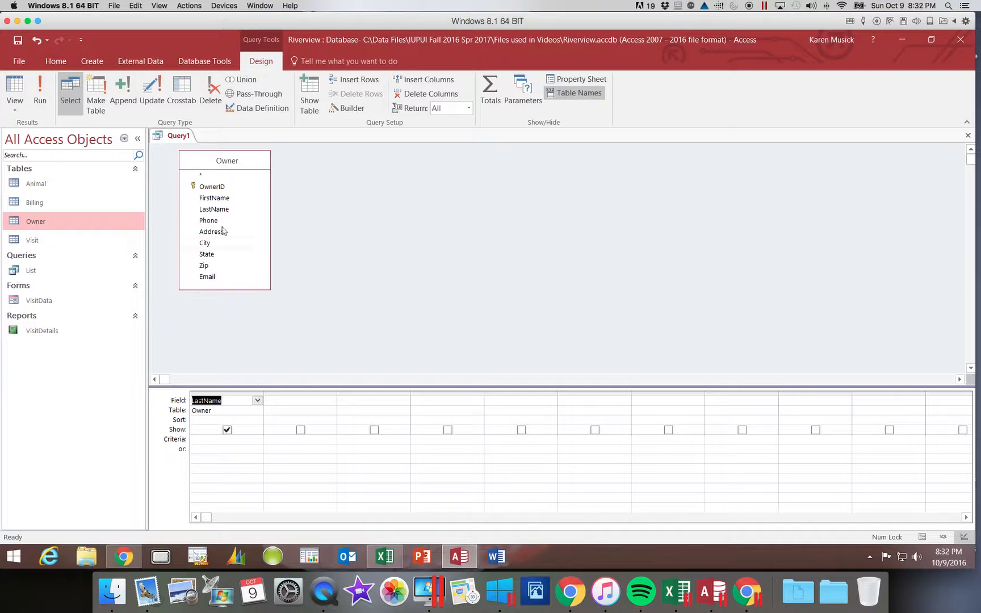
pyautogui.doubleClick(215, 198)
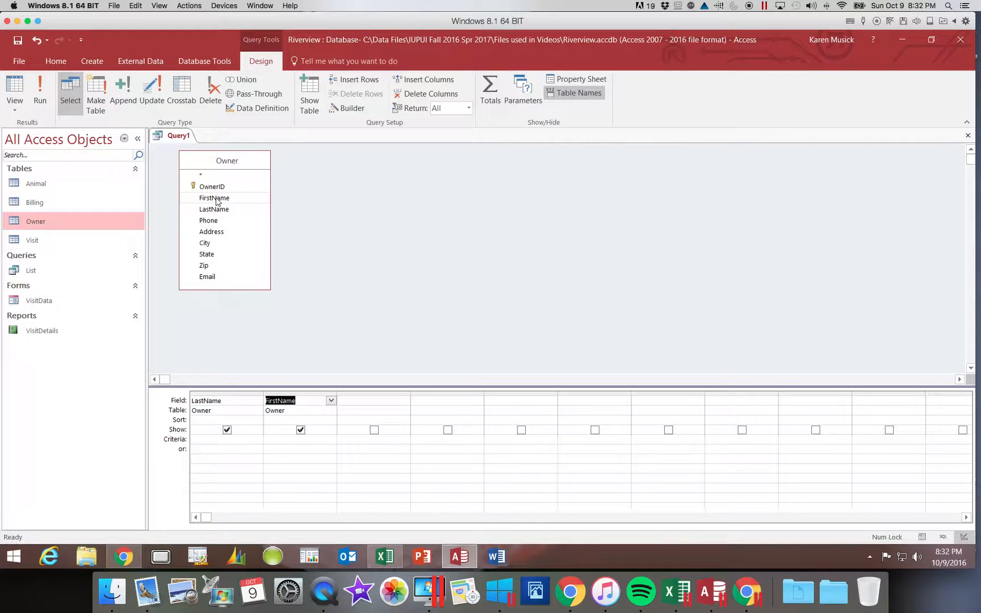
pyautogui.doubleClick(210, 244)
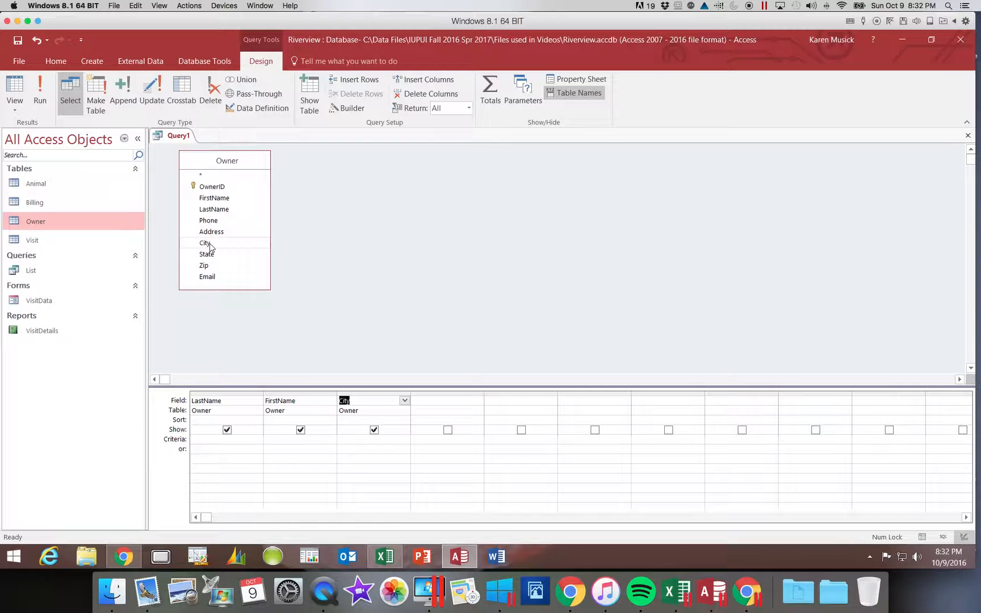
pyautogui.doubleClick(211, 276)
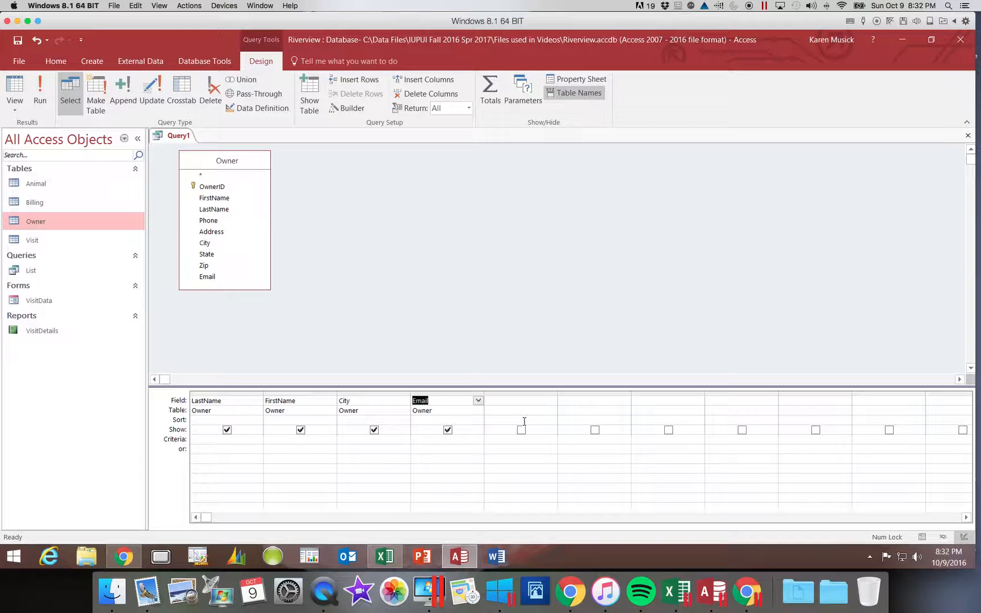
# Insert the OwnerID field as the first column of the query grid, ahead of LastName
pyautogui.click(216, 188)
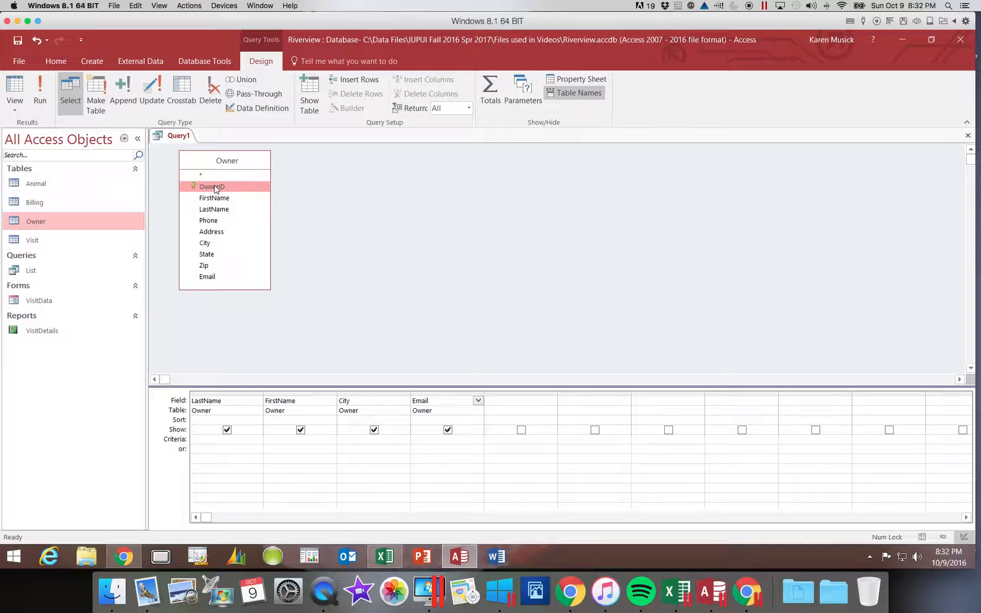
pyautogui.click(214, 189)
pyautogui.moveTo(214, 189); pyautogui.dragTo(212, 399)
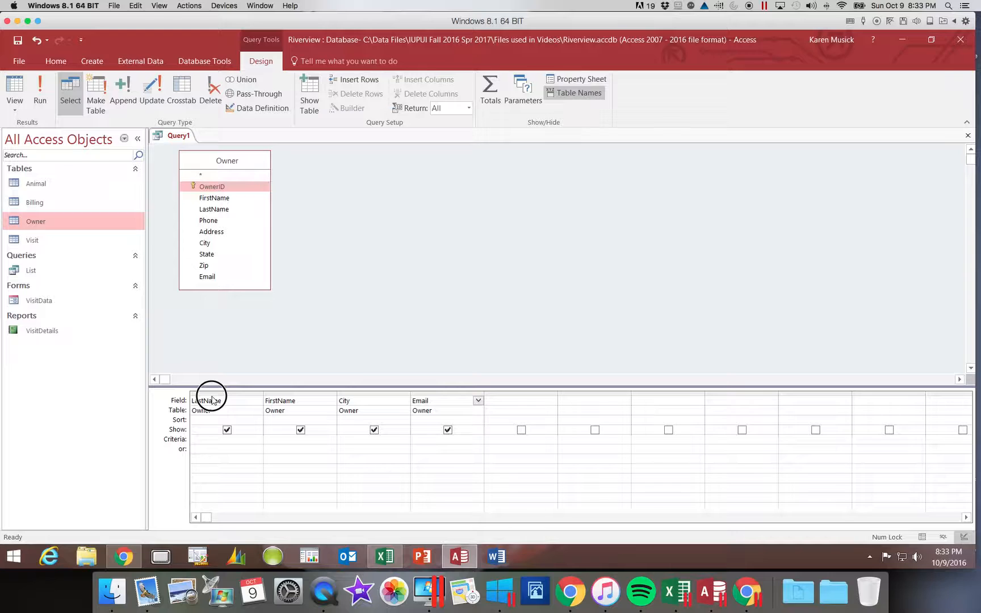
pyautogui.moveTo(211, 399); pyautogui.dragTo(212, 397)
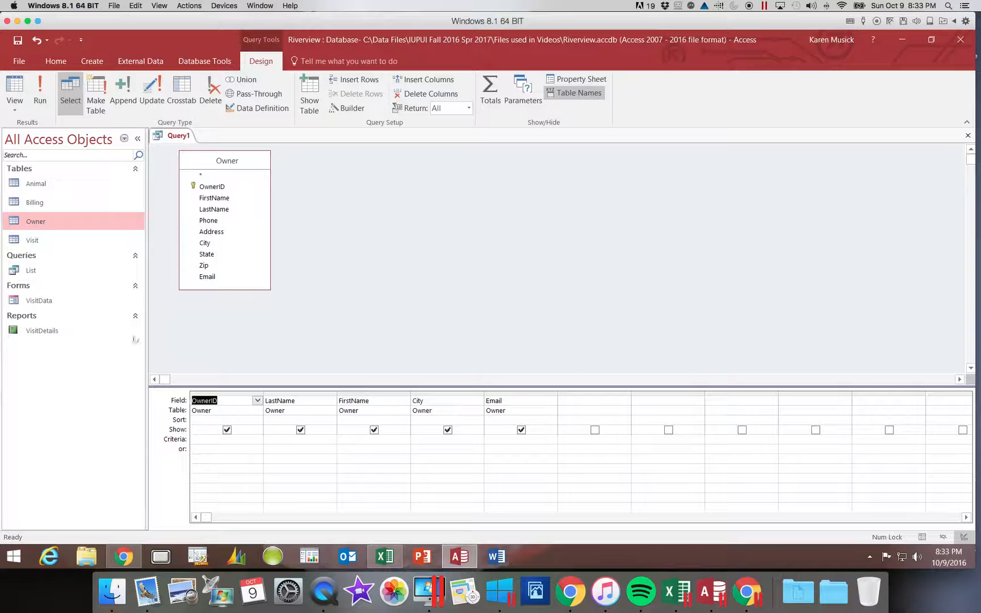
# Run the query and save it under the name OwnerEmail
pyautogui.click(40, 105)
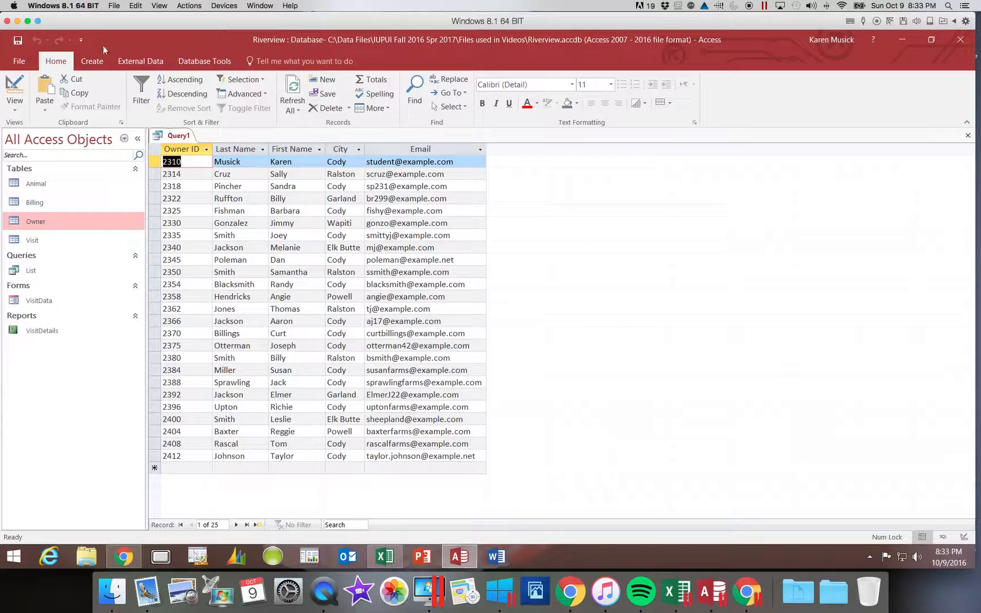
pyautogui.click(17, 42)
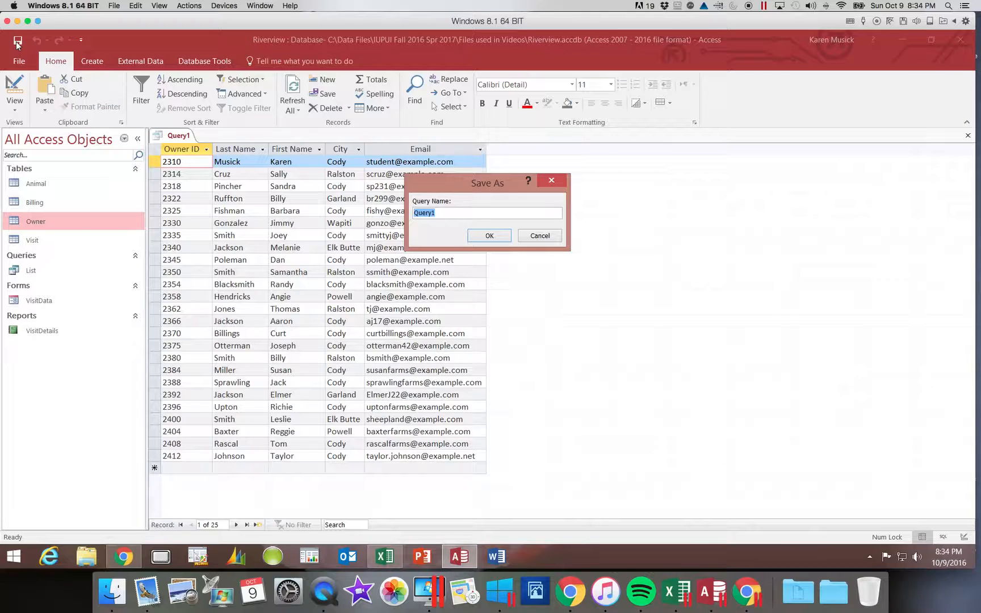
pyautogui.write('OwnerEmail')
pyautogui.click(489, 236)
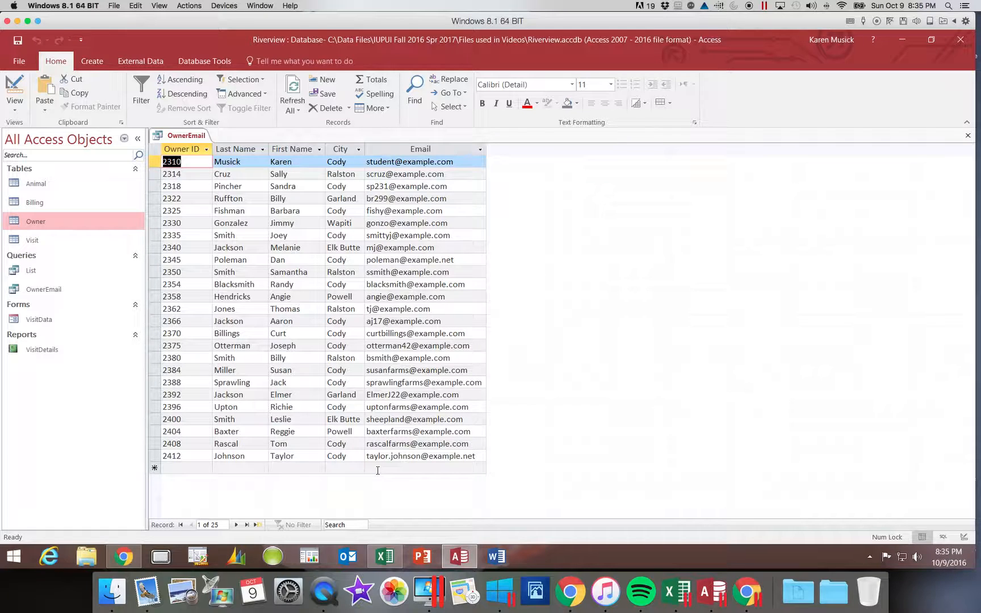
# Replace the owner's first name in the sixth record of the OwnerEmail query datasheet
pyautogui.click(273, 224)
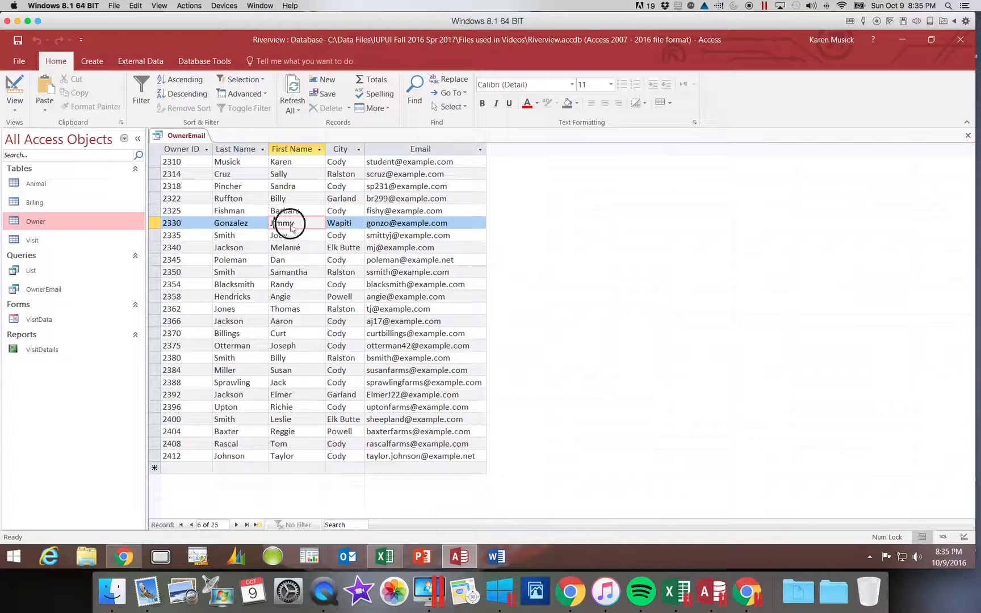
pyautogui.doubleClick(291, 224)
pyautogui.write('James')
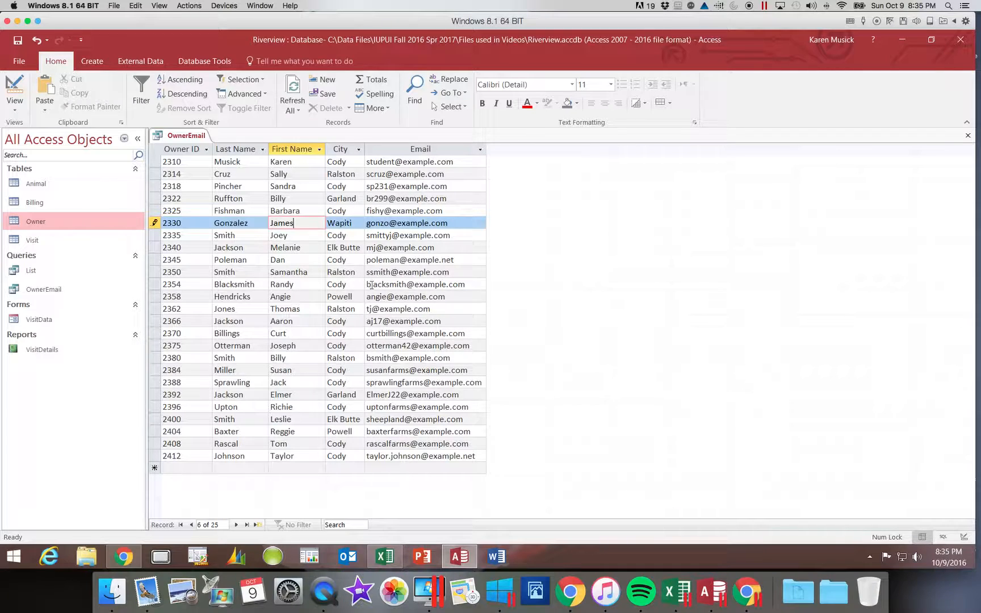
# Enter a new email address for the owner in the sixth record and move on to save the record
pyautogui.press('Tab')
pyautogui.press('Tab')
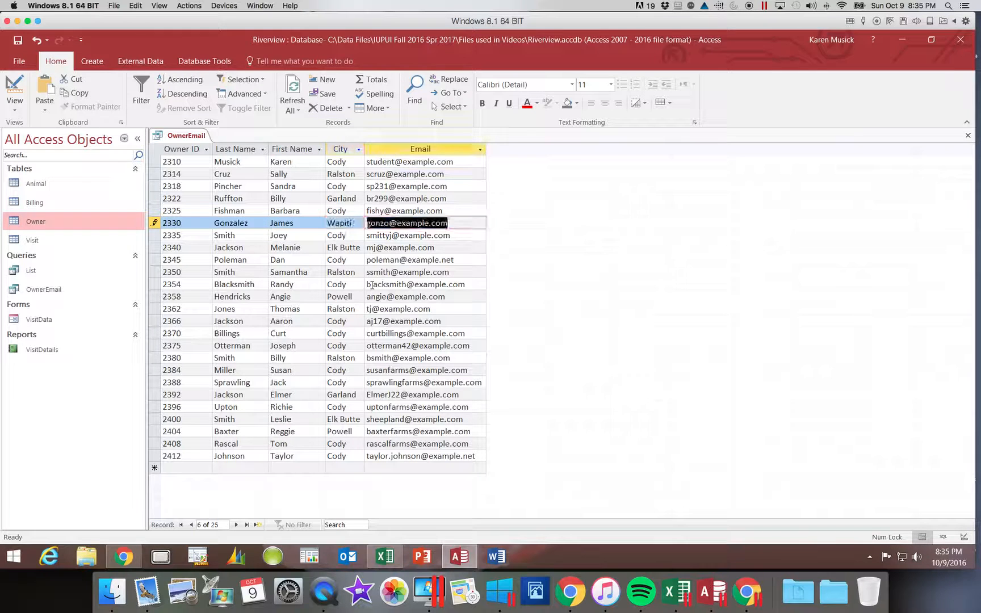
pyautogui.write('t')
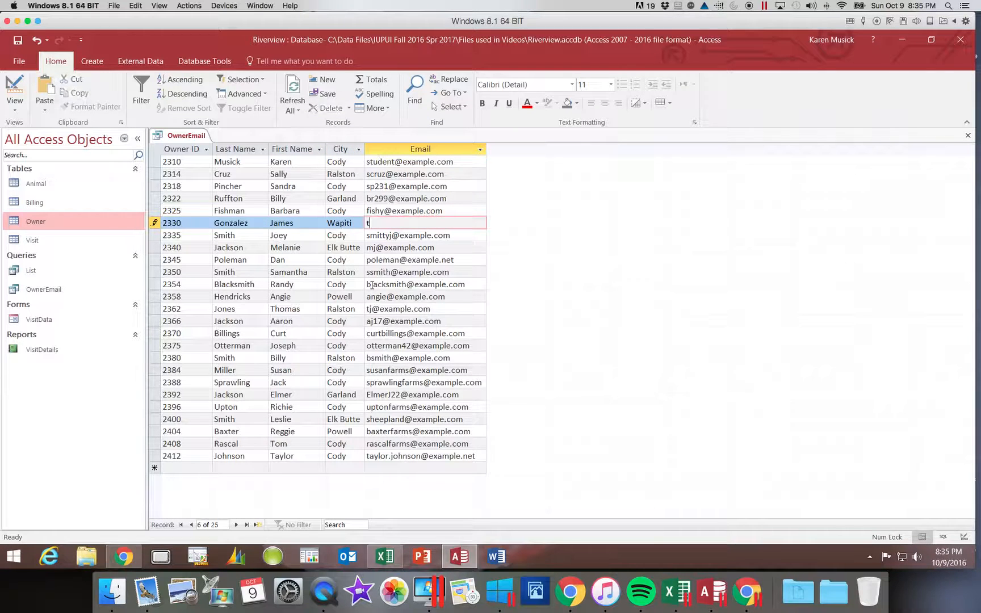
pyautogui.write('hewholething@example.')
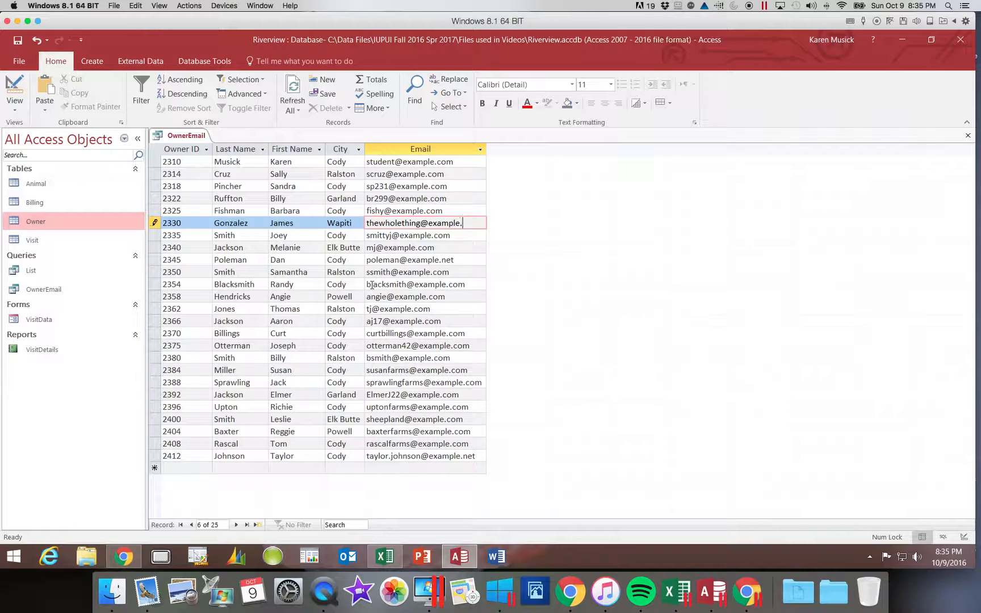
pyautogui.write('com')
pyautogui.press('Tab')
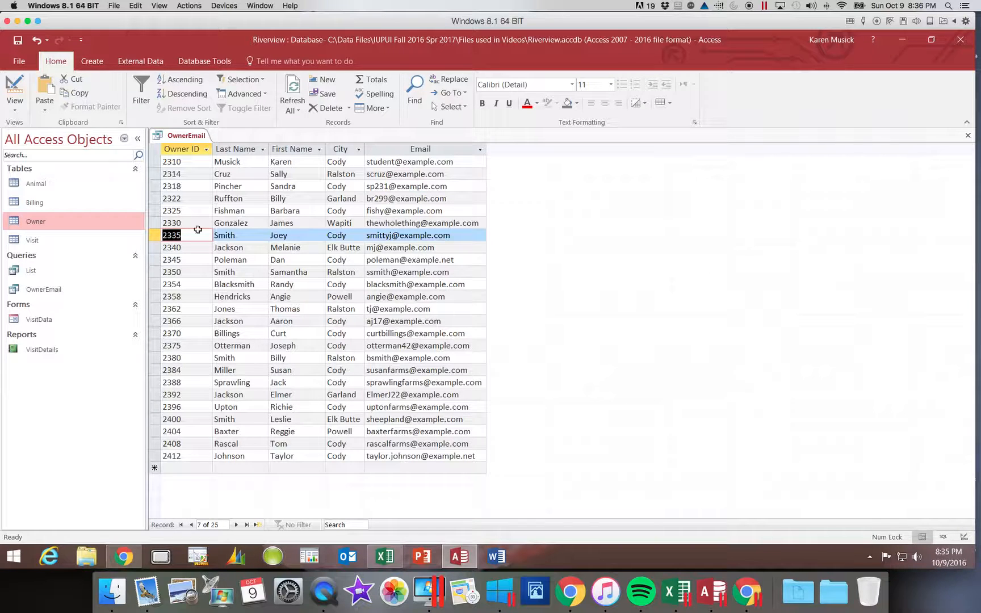
# Open the Owner table to check the sixth record's first name and email, and close both the table and the OwnerEmail query
pyautogui.click(44, 223)
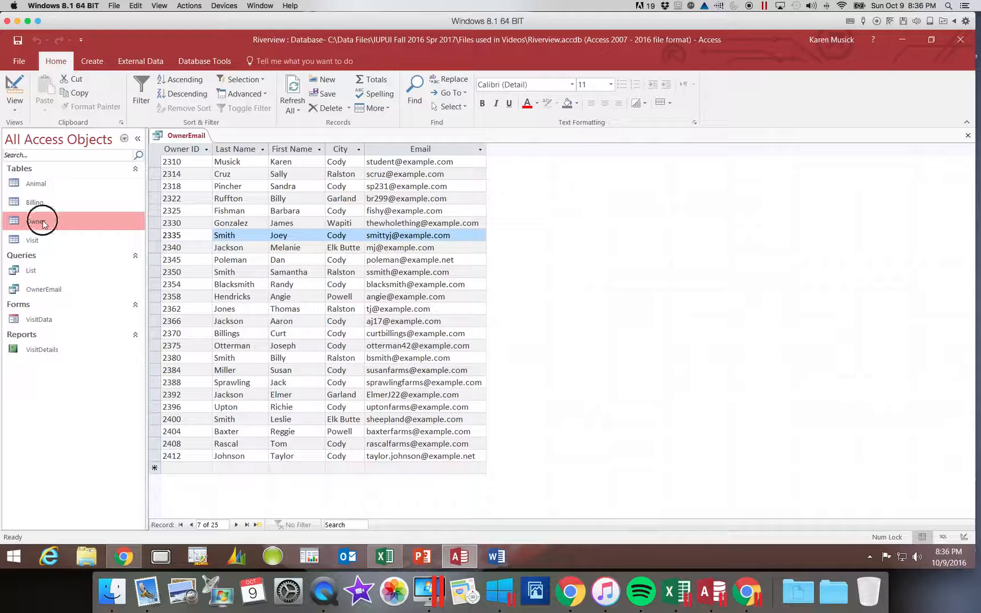
pyautogui.doubleClick(44, 220)
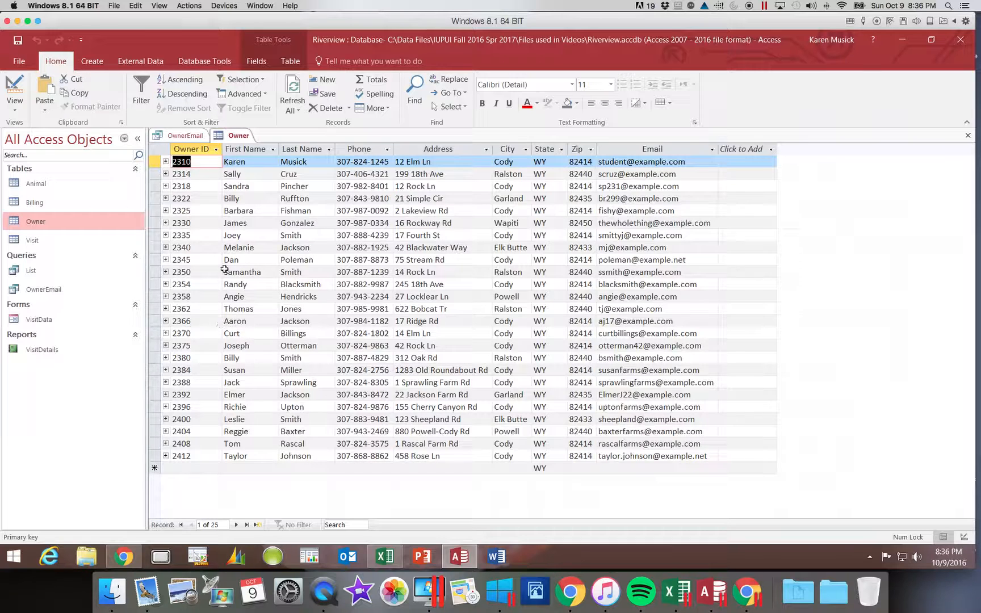
pyautogui.click(242, 225)
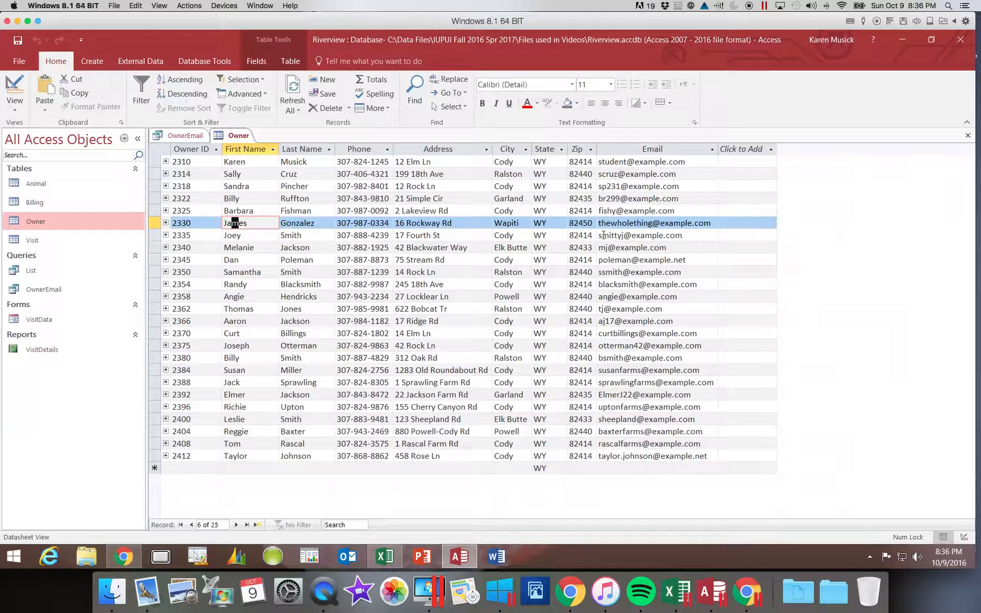
pyautogui.click(628, 223)
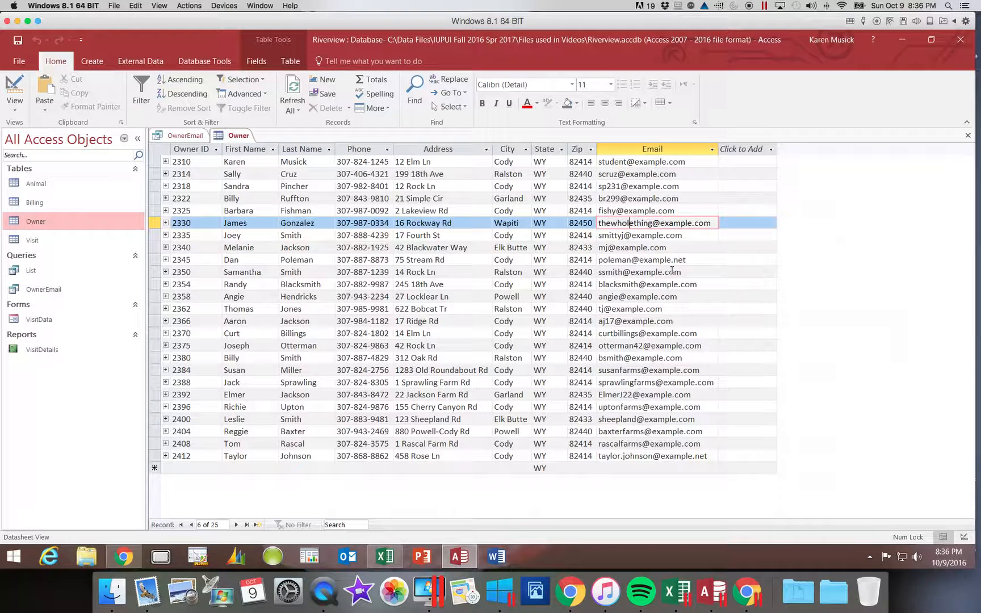
pyautogui.click(967, 137)
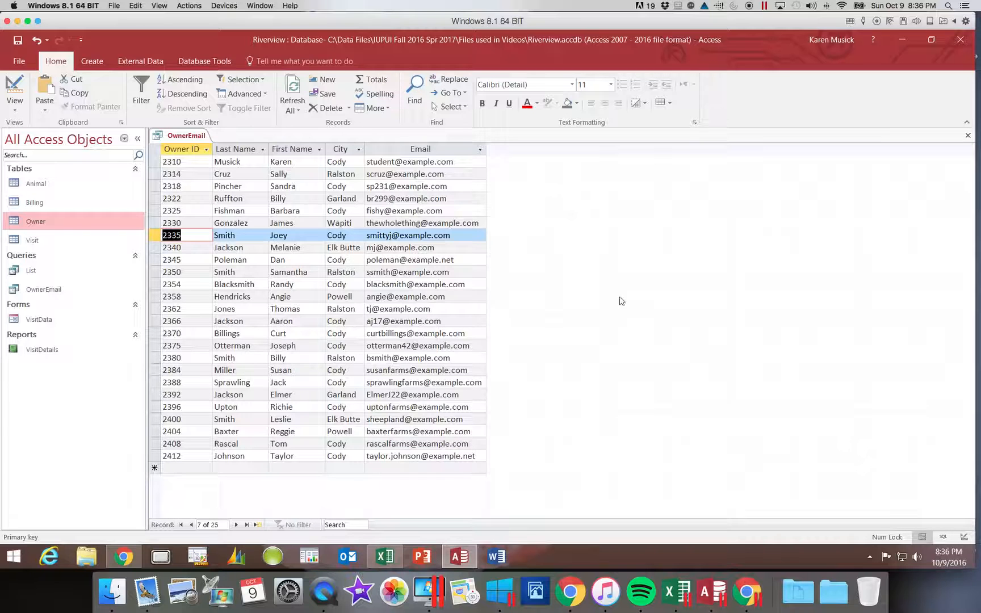
pyautogui.click(967, 135)
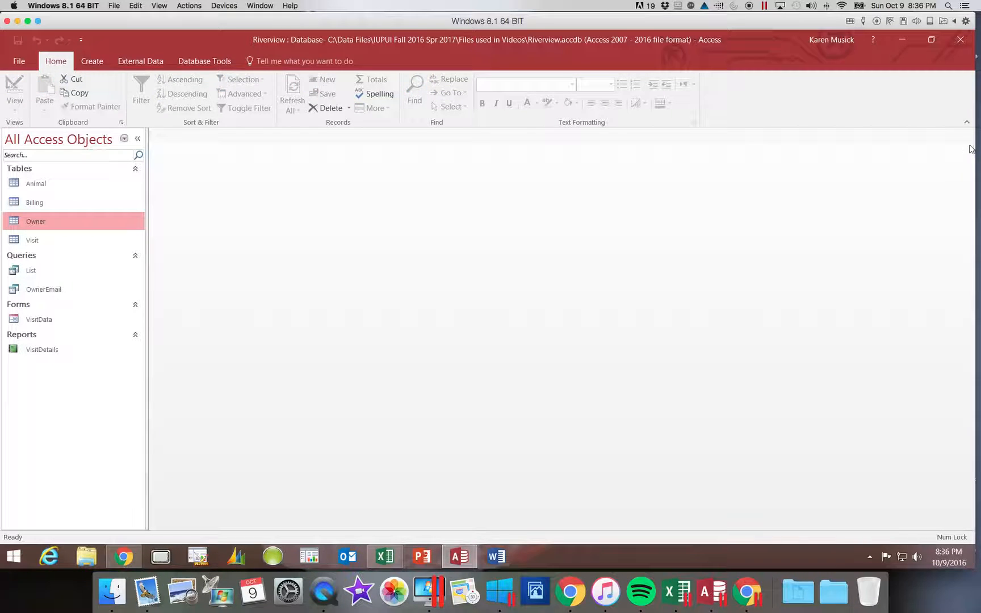